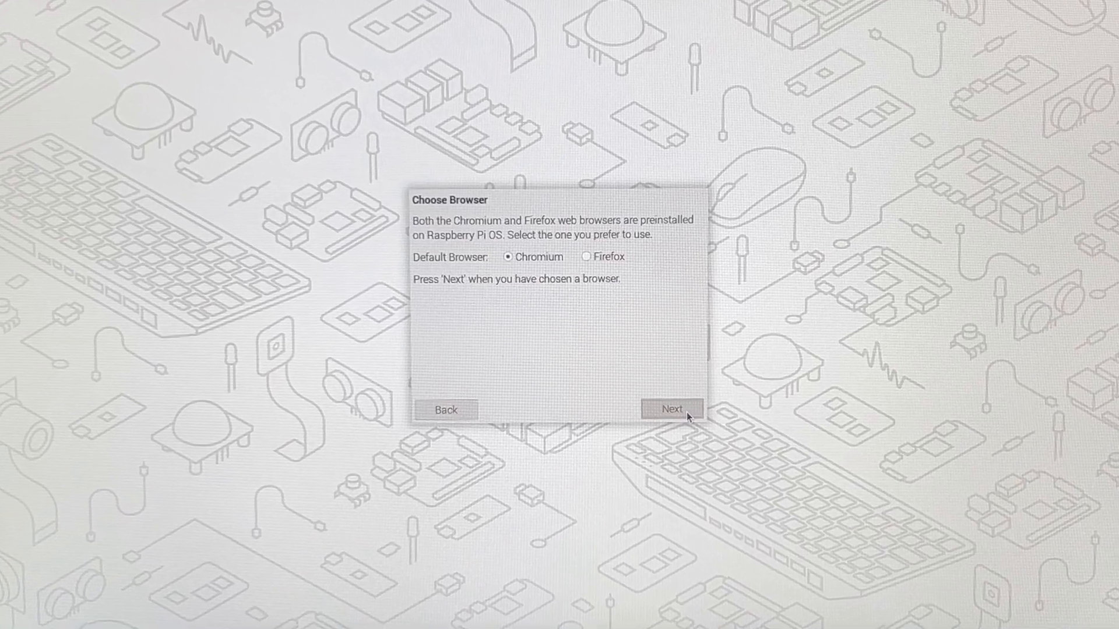
# Keep Chromium as default browser, finish the wizard and bring up a terminal on the desktop.
pyautogui.click(672, 409)
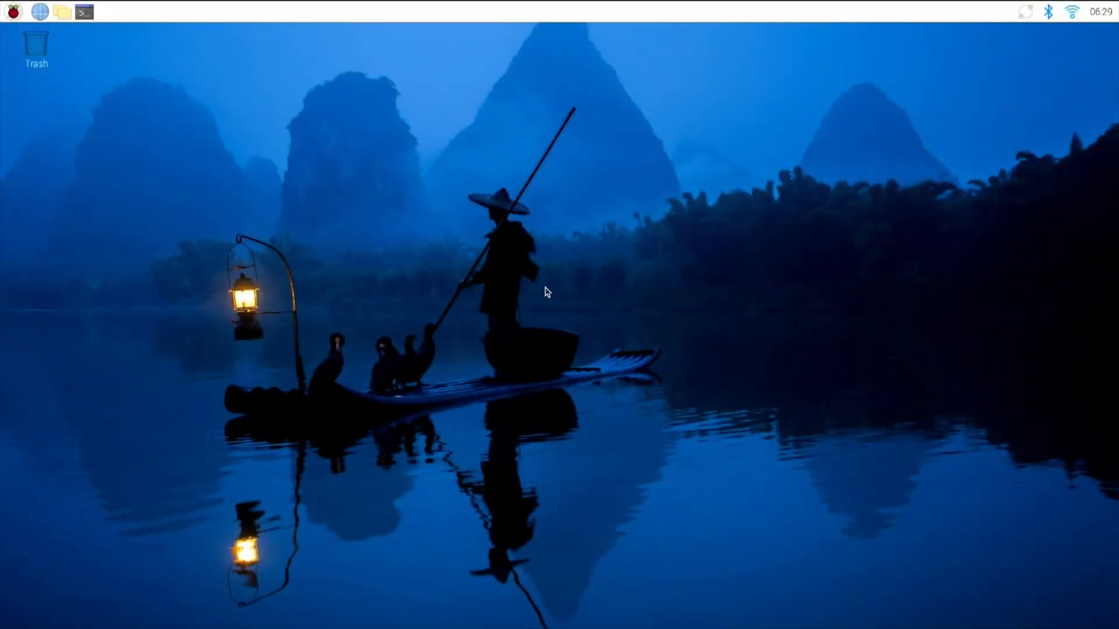
pyautogui.click(84, 11)
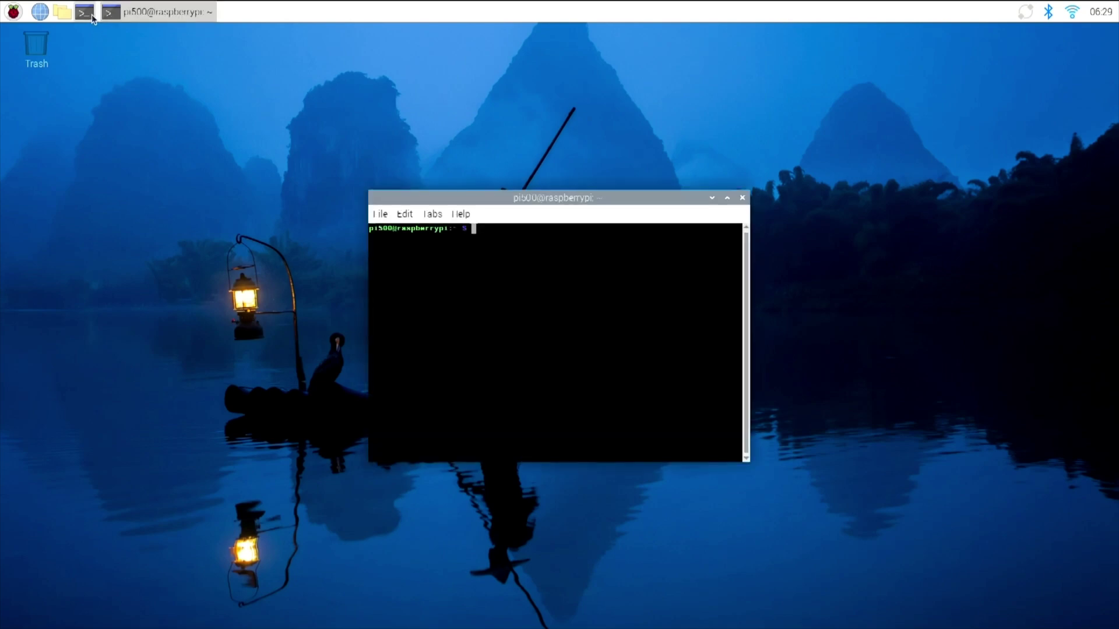
pyautogui.click(742, 197)
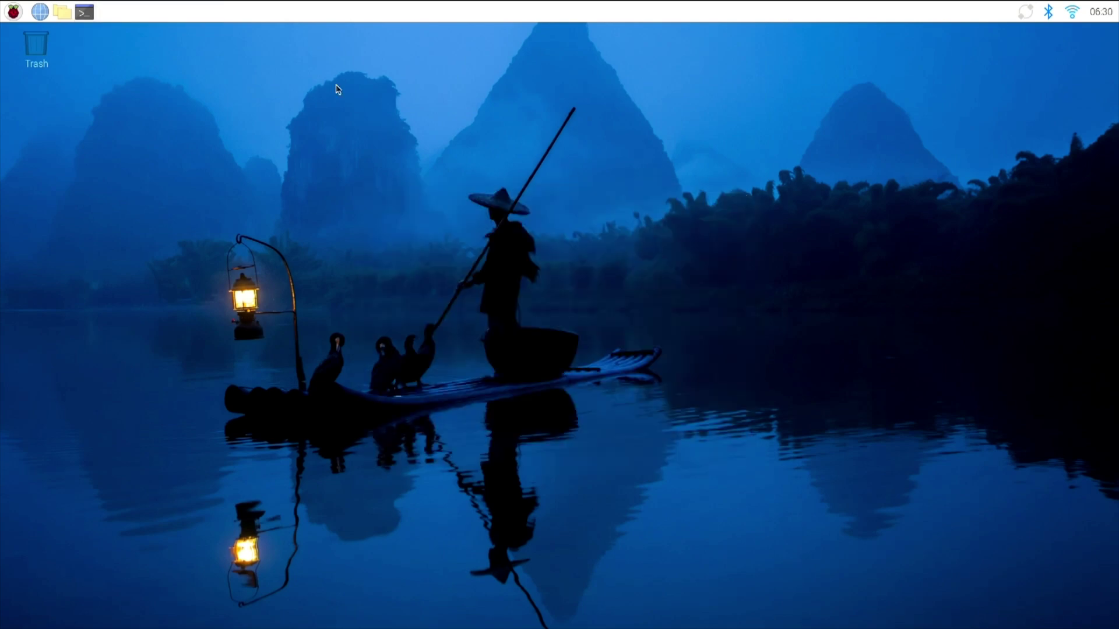
pyautogui.click(61, 13)
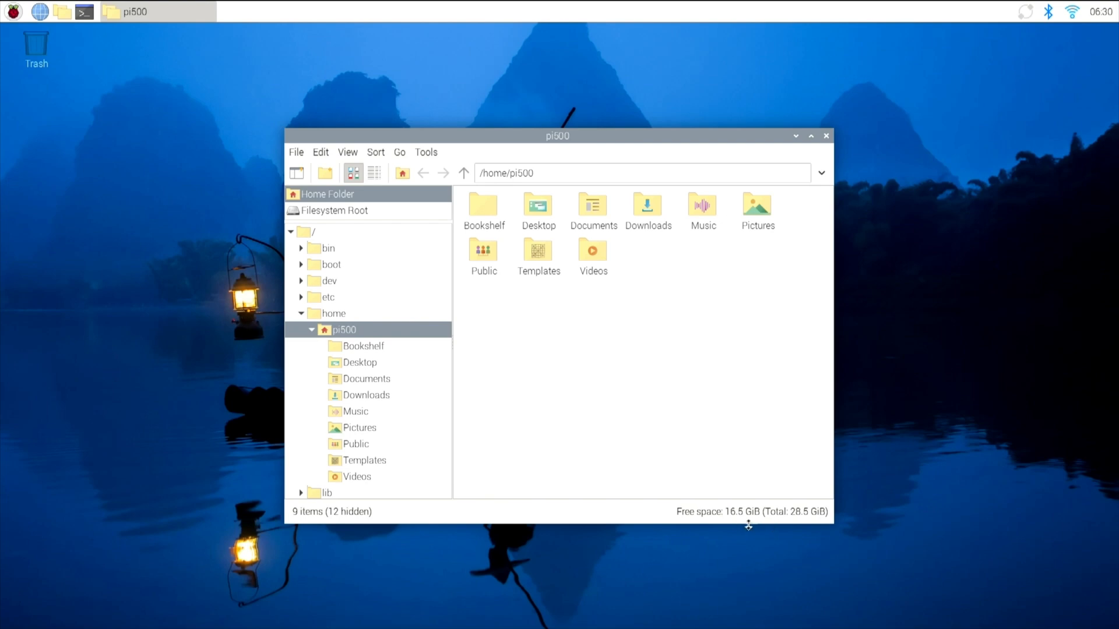
pyautogui.click(823, 137)
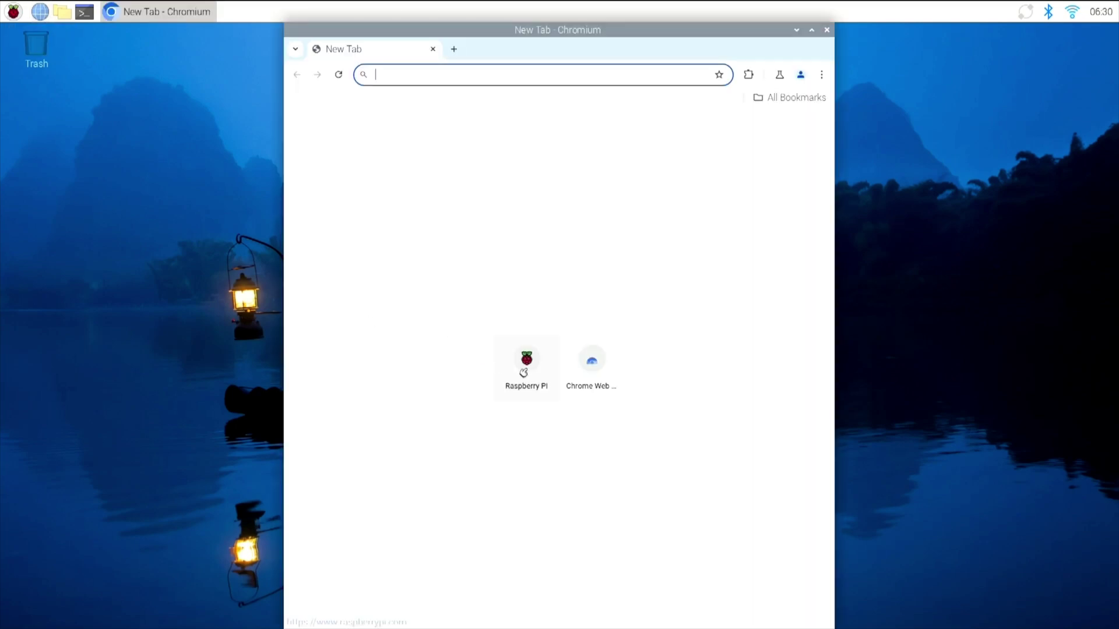
pyautogui.click(527, 371)
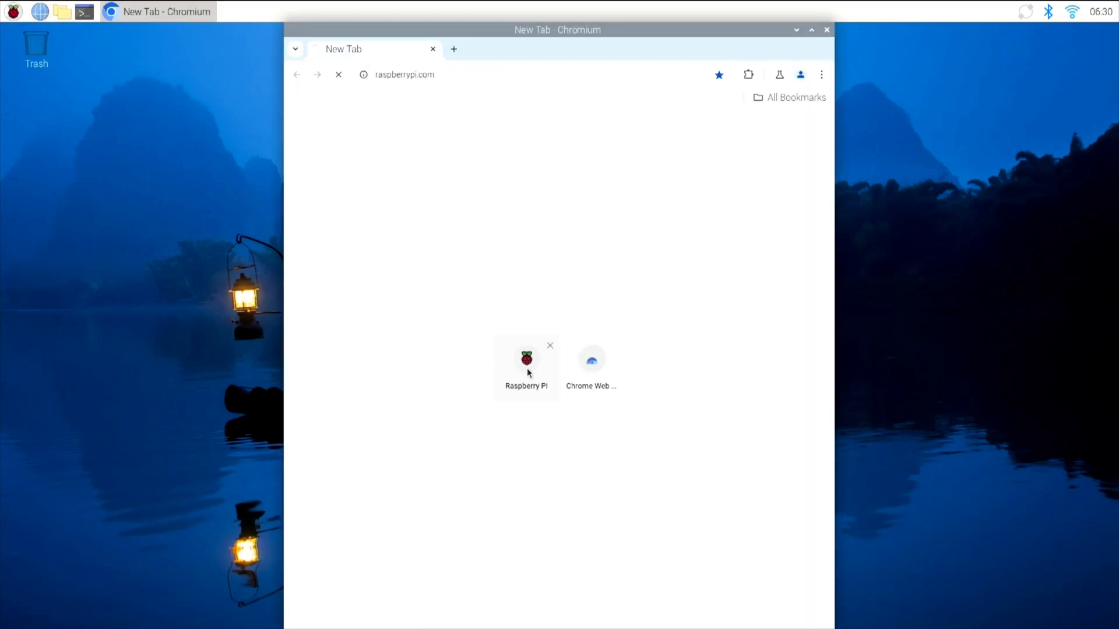
pyautogui.scroll(-5, 520, 366)
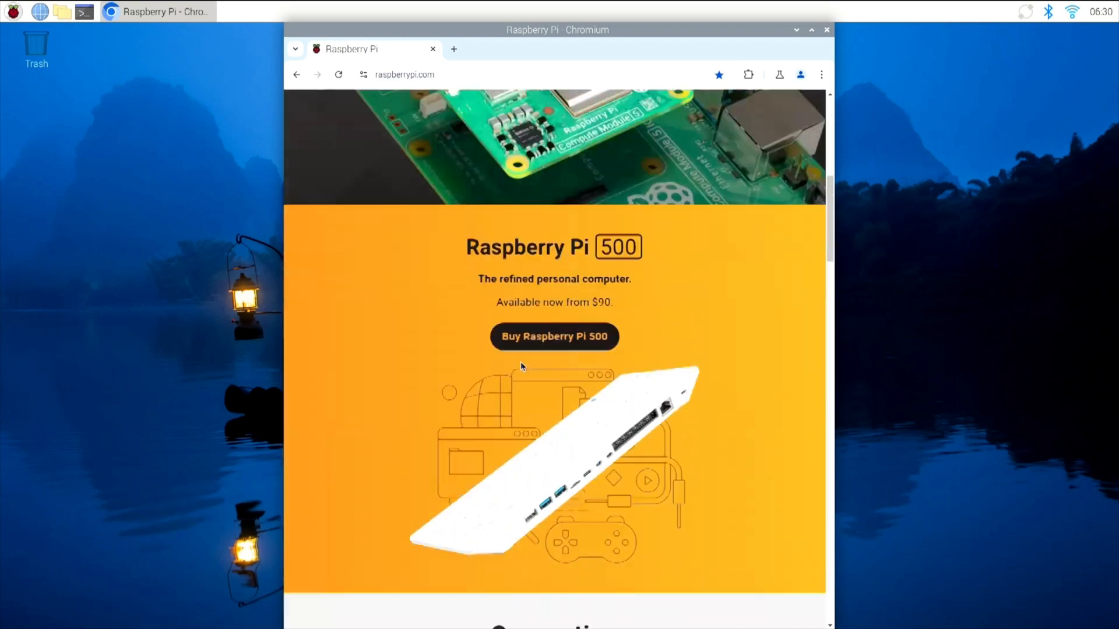
pyautogui.scroll(-8, 520, 365)
pyautogui.scroll(-3, 520, 366)
pyautogui.scroll(6, 521, 366)
pyautogui.scroll(8, 519, 366)
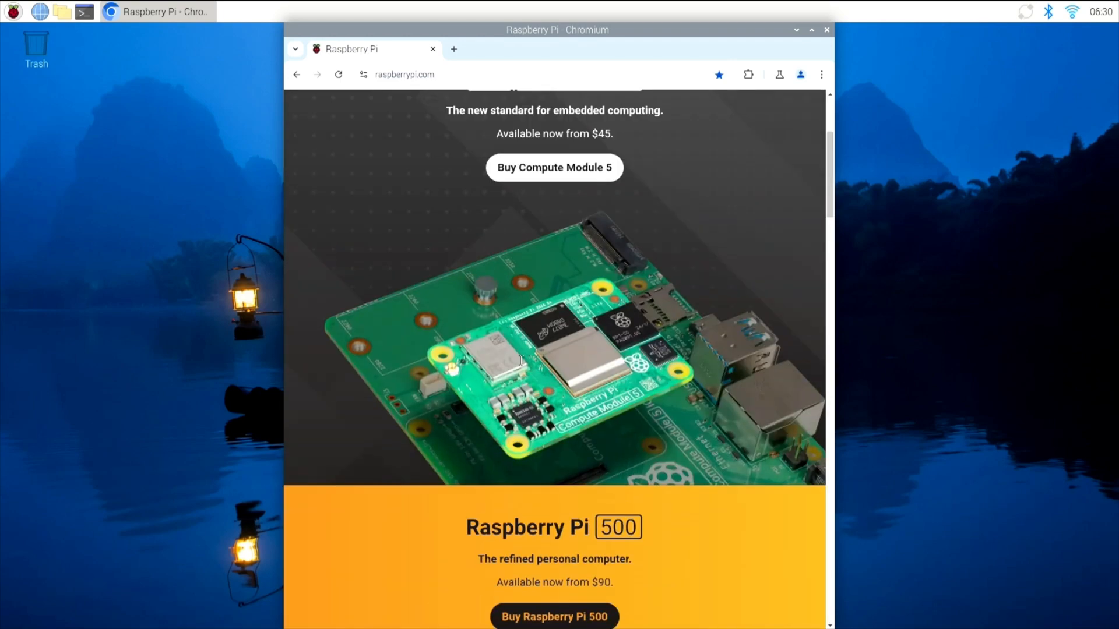
pyautogui.scroll(3, 522, 360)
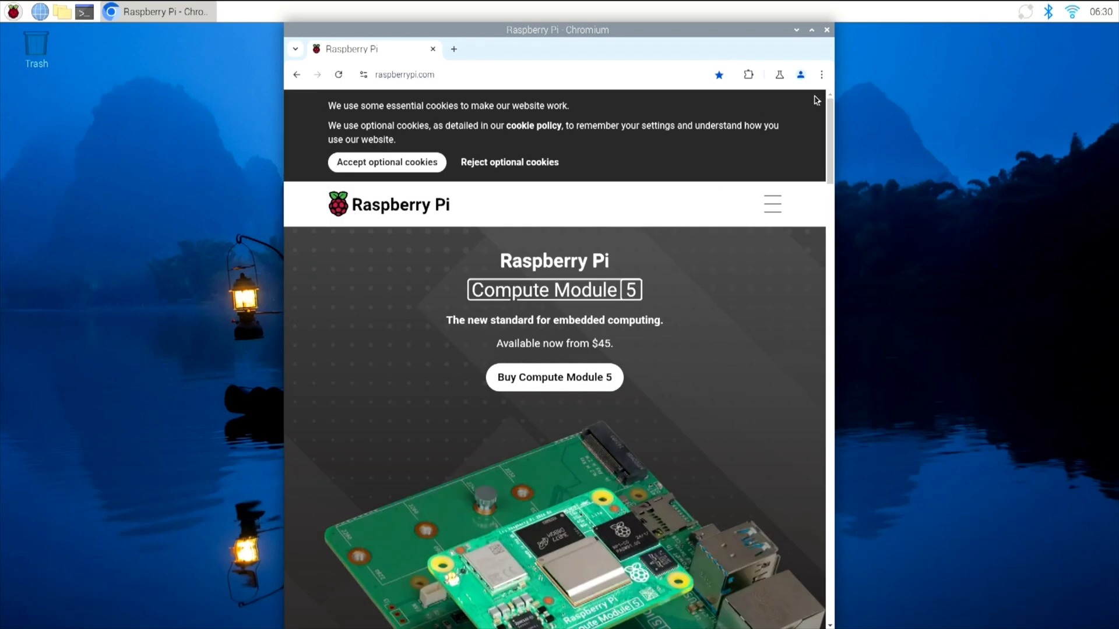
pyautogui.click(826, 29)
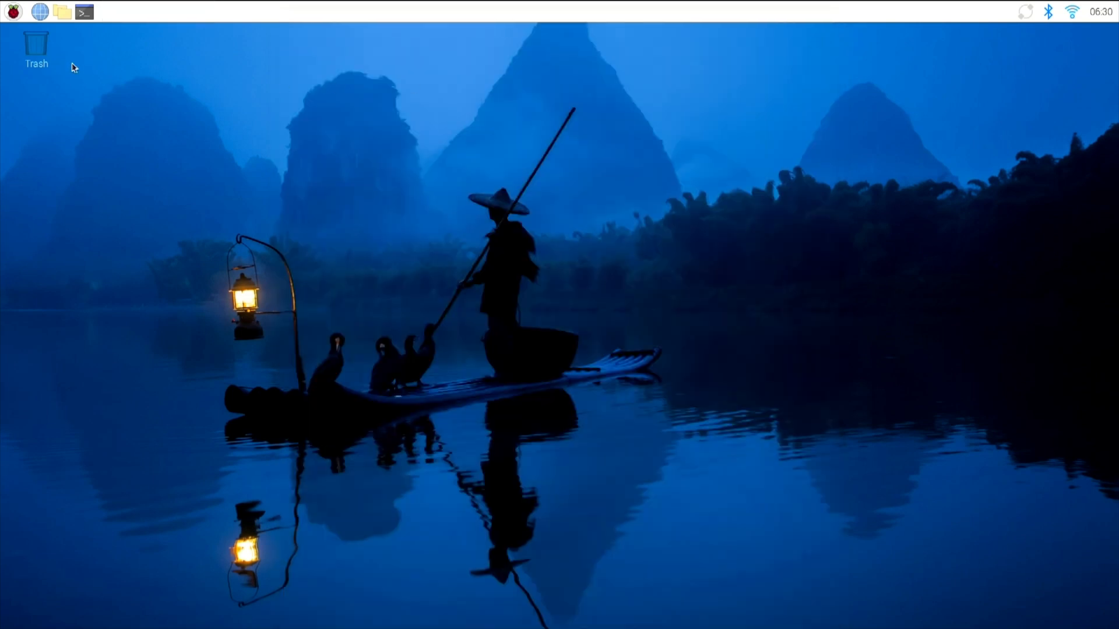
pyautogui.click(16, 18)
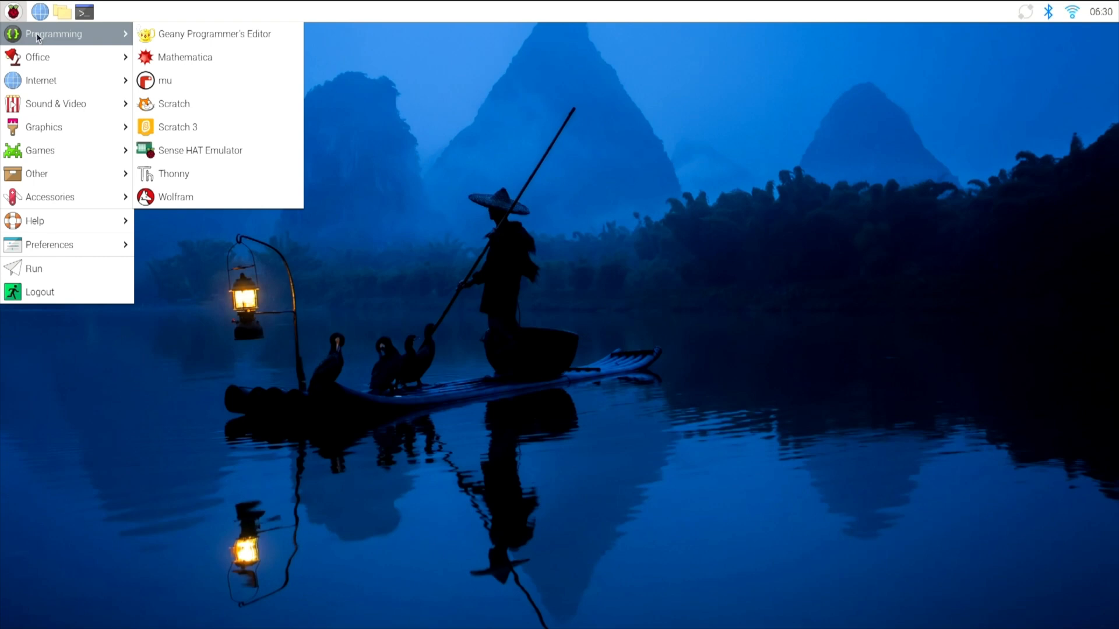
pyautogui.moveTo(37, 57)
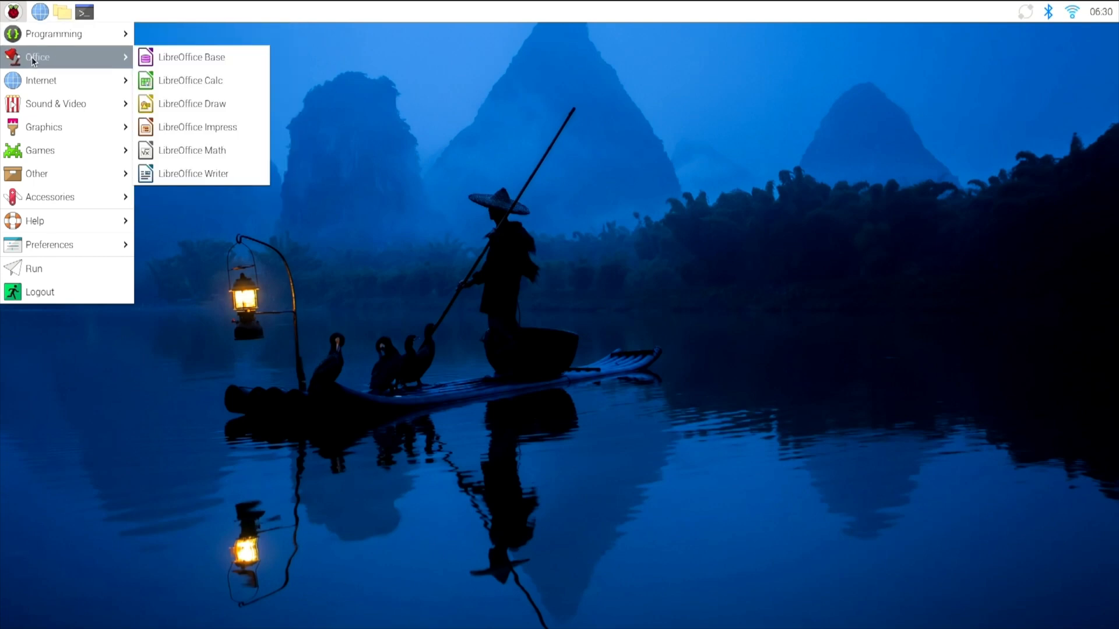
pyautogui.click(183, 175)
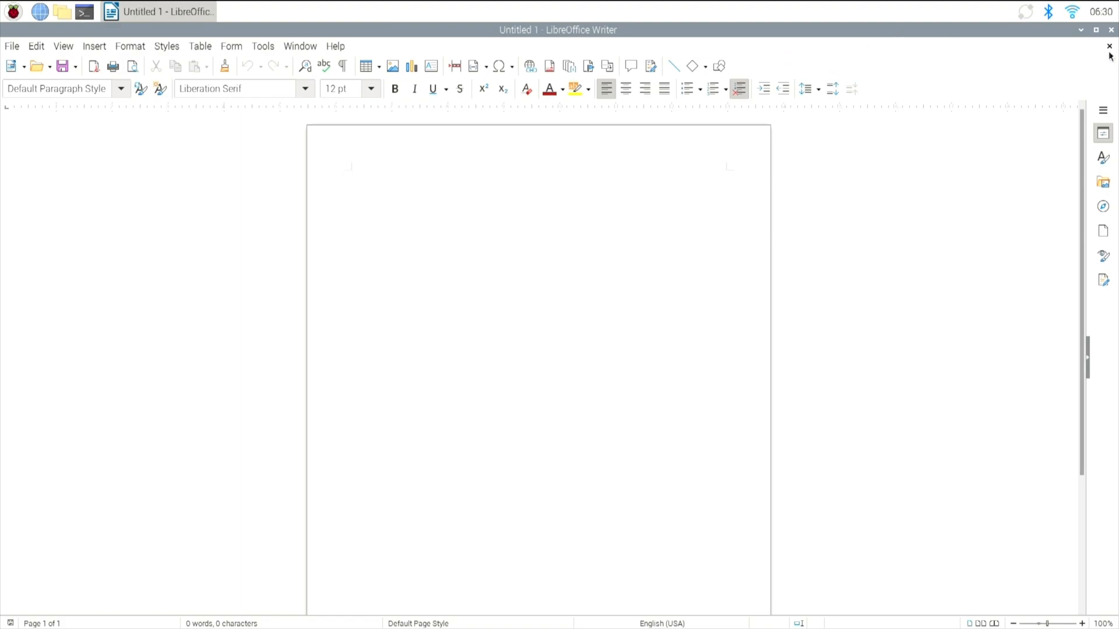
pyautogui.click(1109, 31)
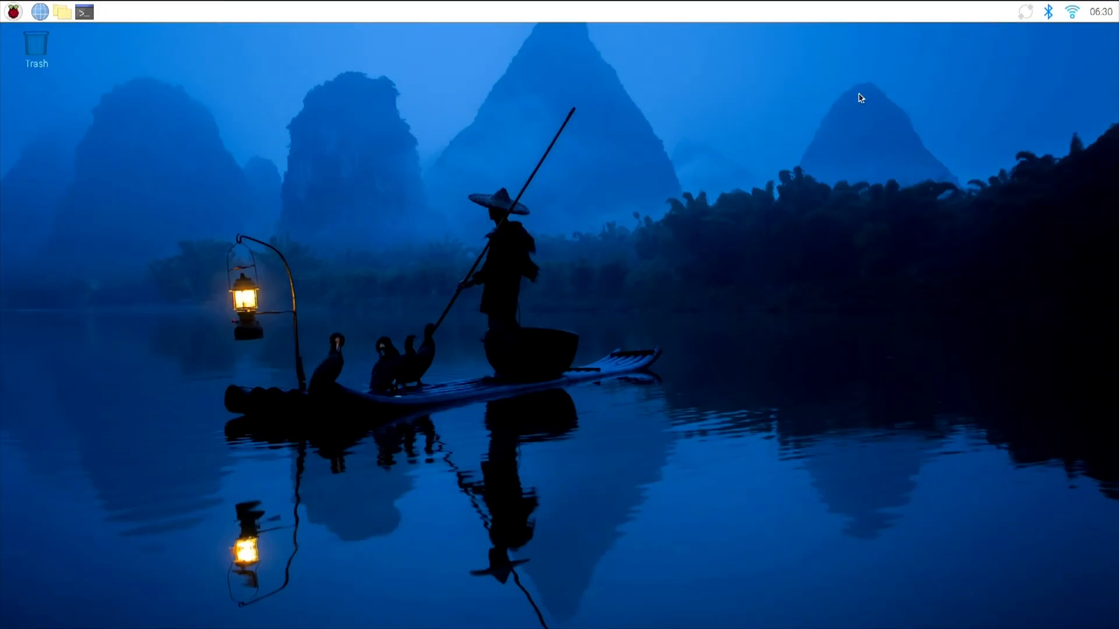
pyautogui.click(14, 16)
pyautogui.moveTo(37, 57)
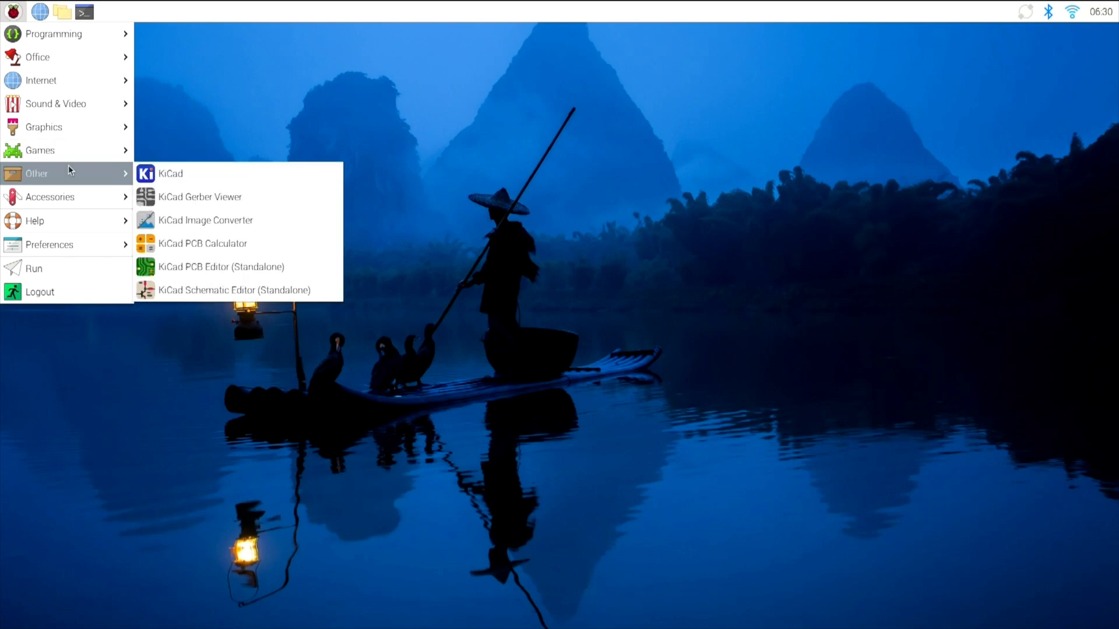
pyautogui.moveTo(53, 197)
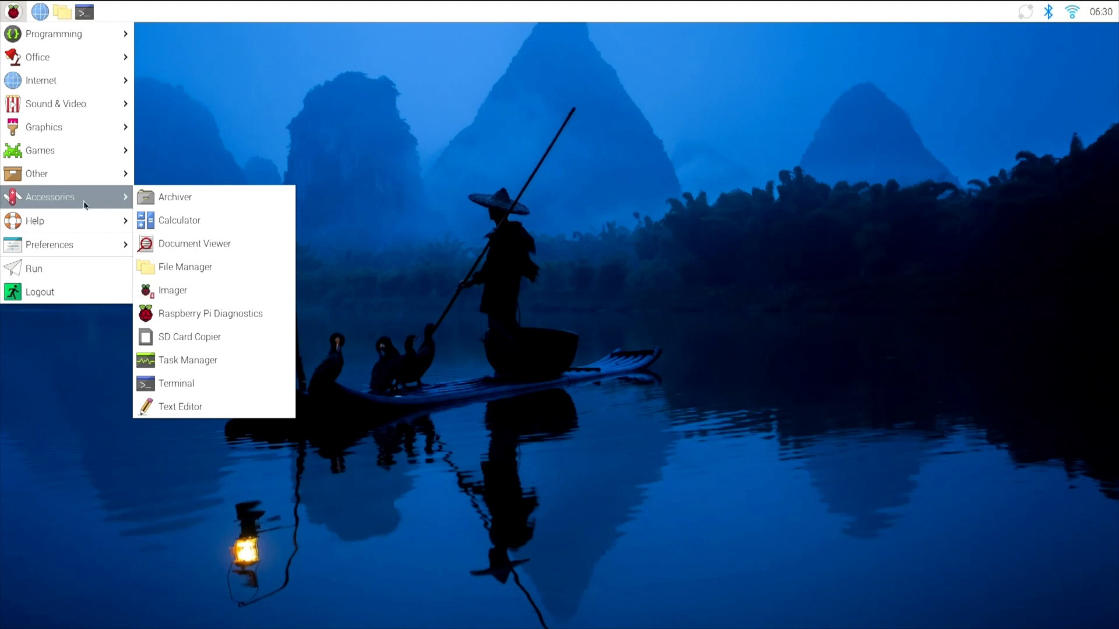
pyautogui.click(174, 292)
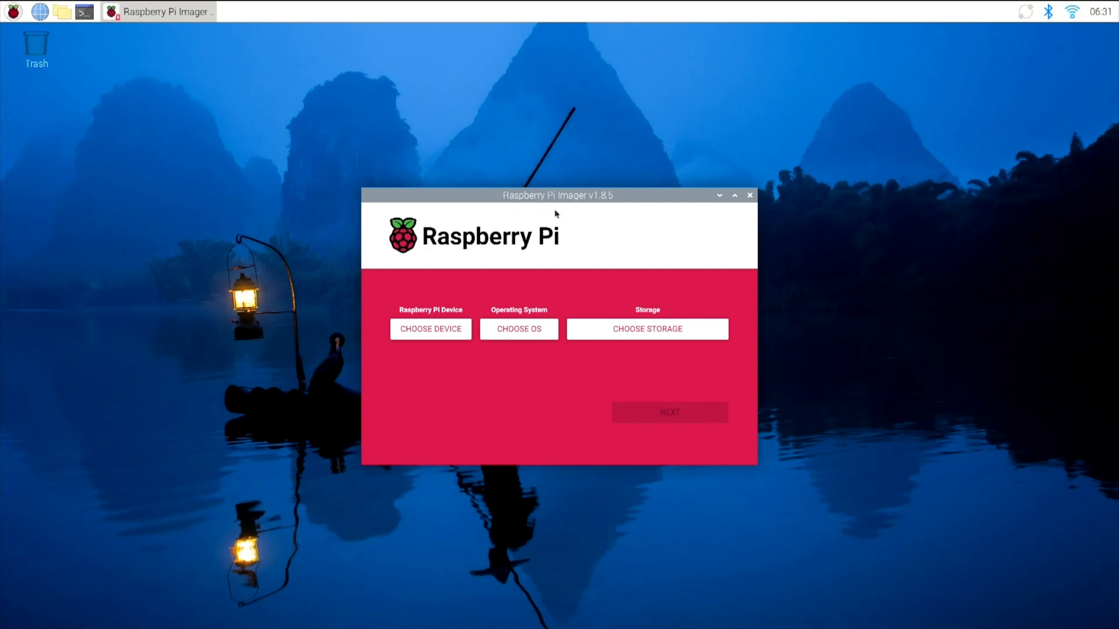
pyautogui.click(750, 196)
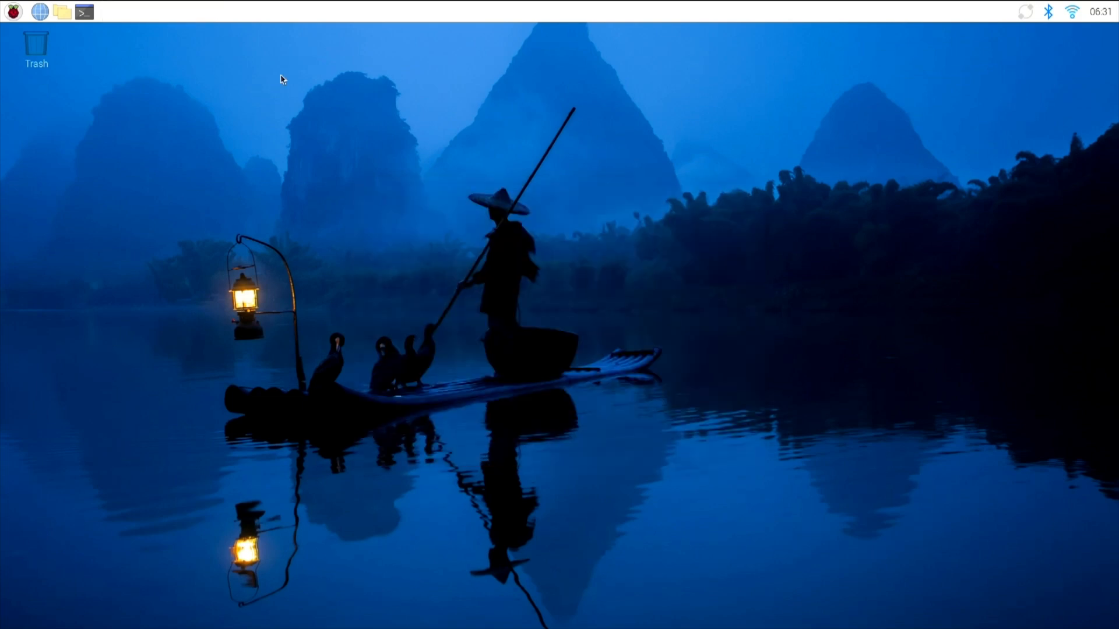
pyautogui.click(15, 13)
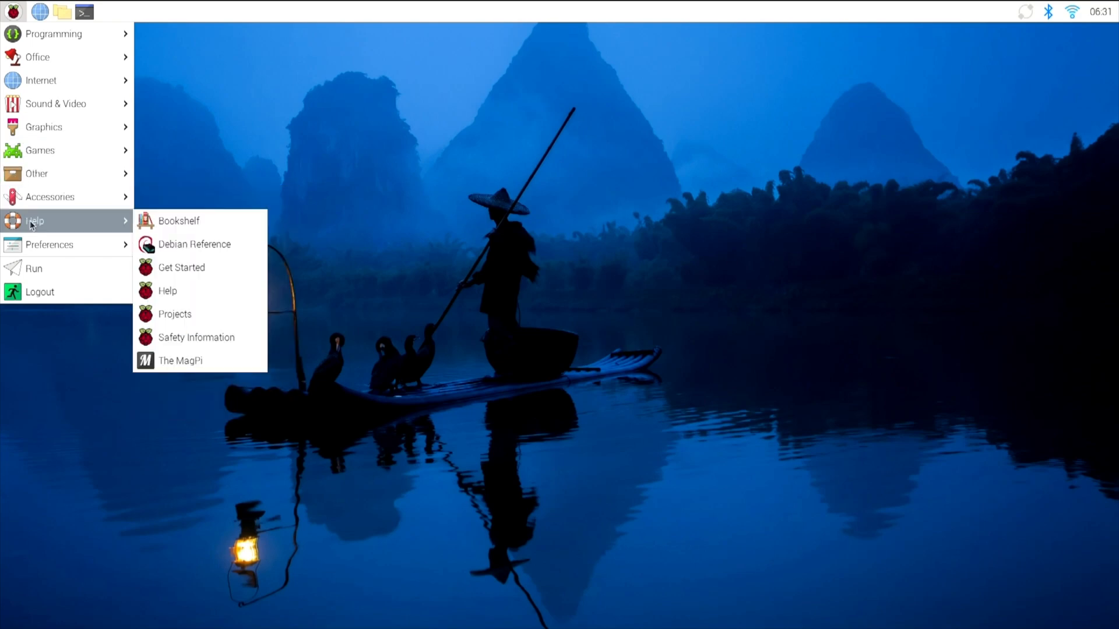
pyautogui.moveTo(49, 244)
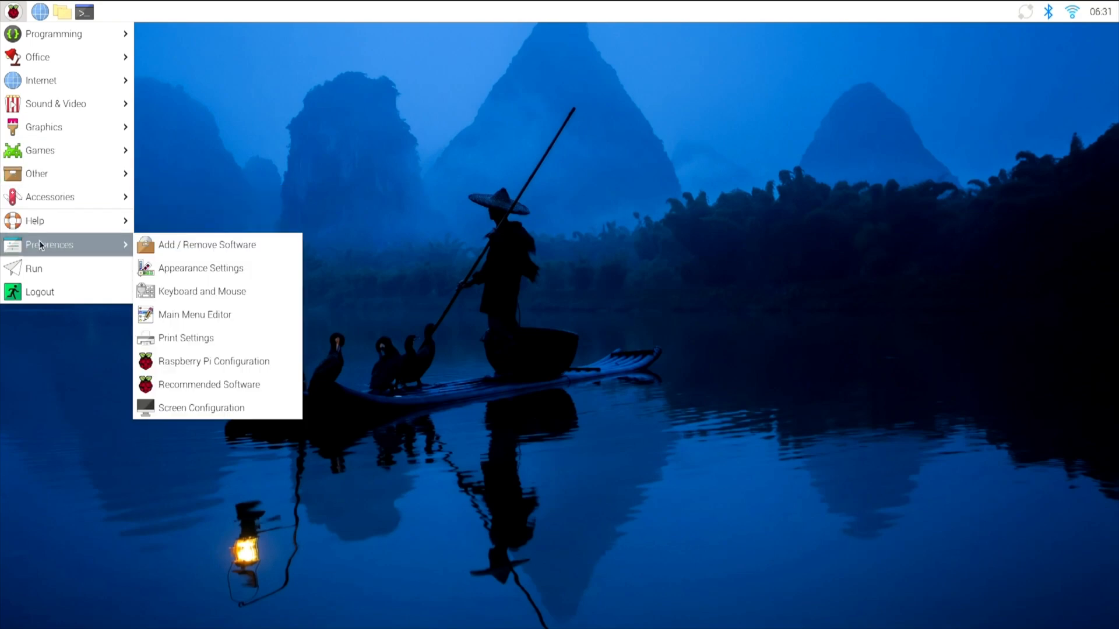
# Choose Logout from the Raspberry menu to show Shutdown, Reboot and Logout options.
pyautogui.click(42, 293)
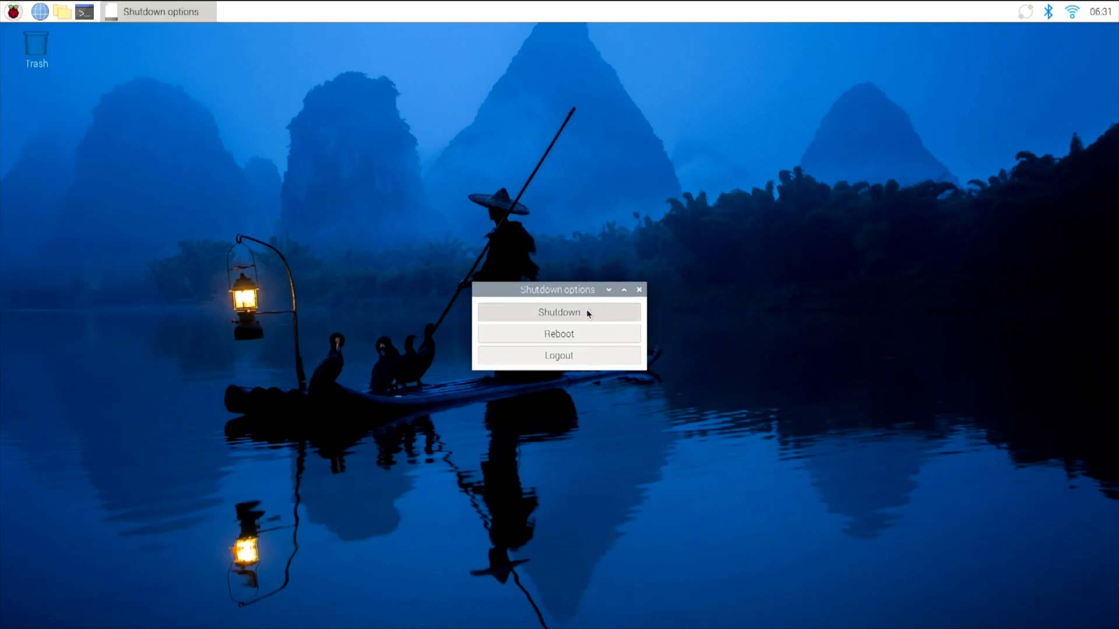